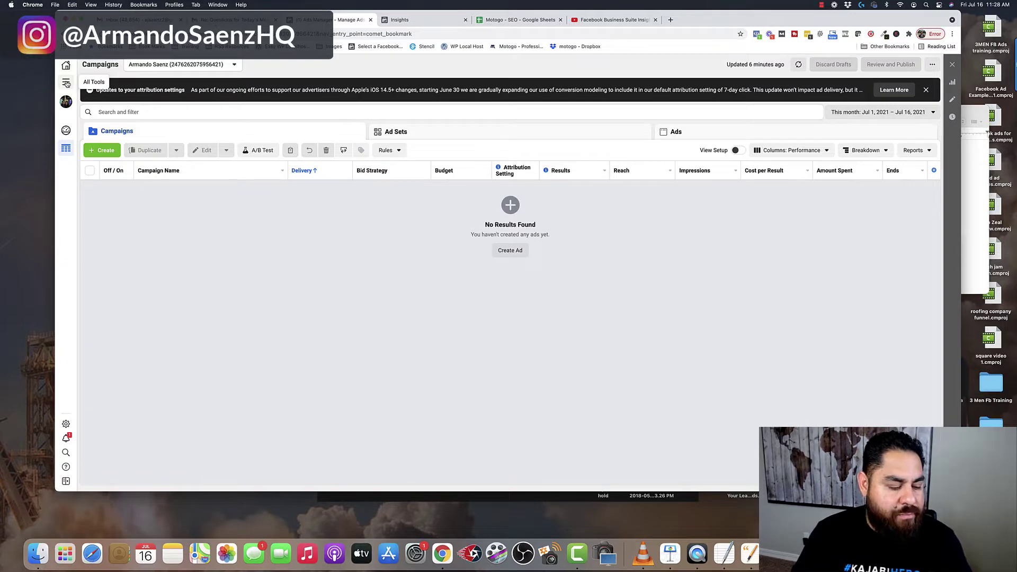
Open Audience Insights from the Analyze and Report section of the All Tools list
click(66, 83)
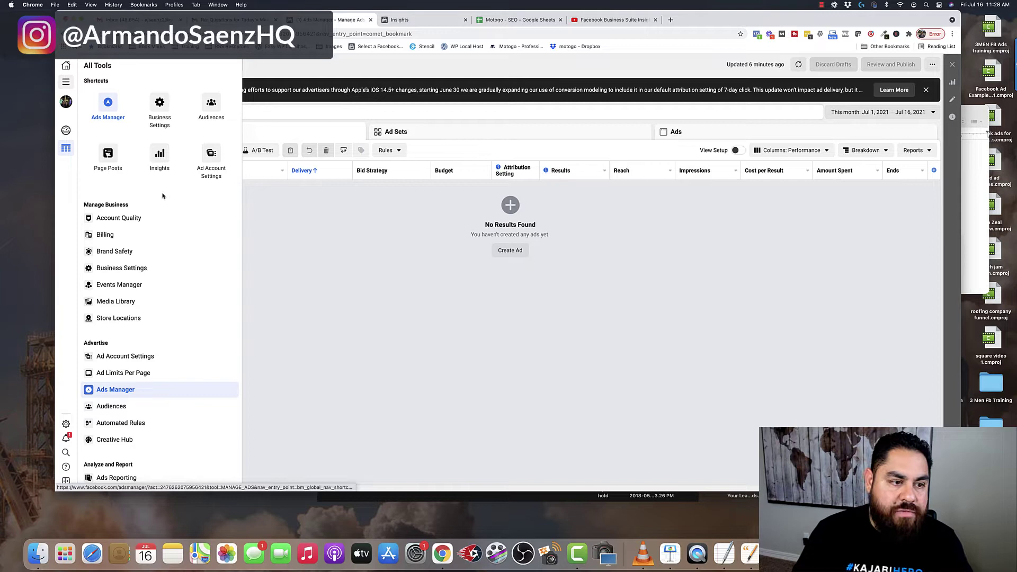
scroll(162, 196, down, 4)
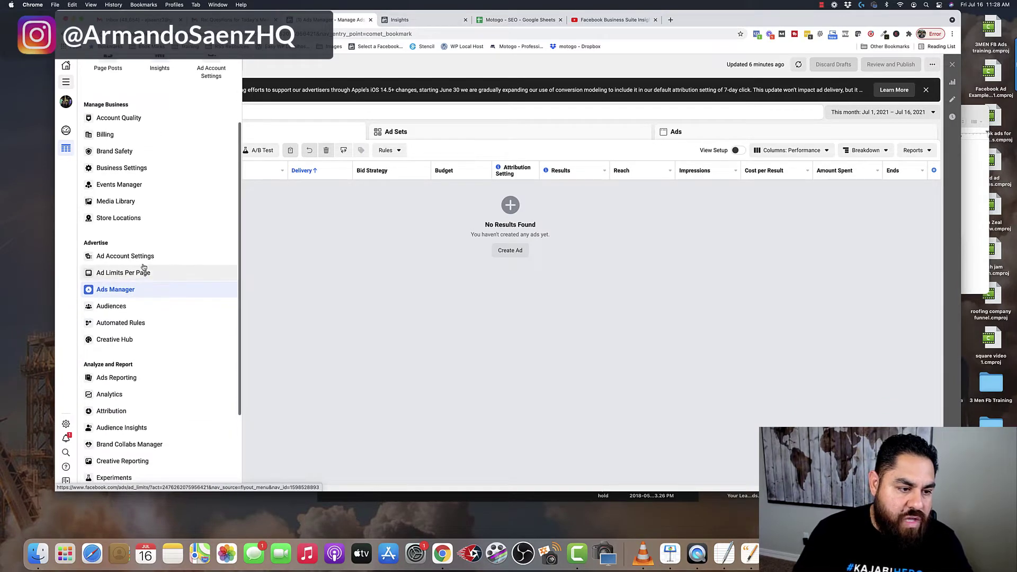
scroll(159, 305, down, 3)
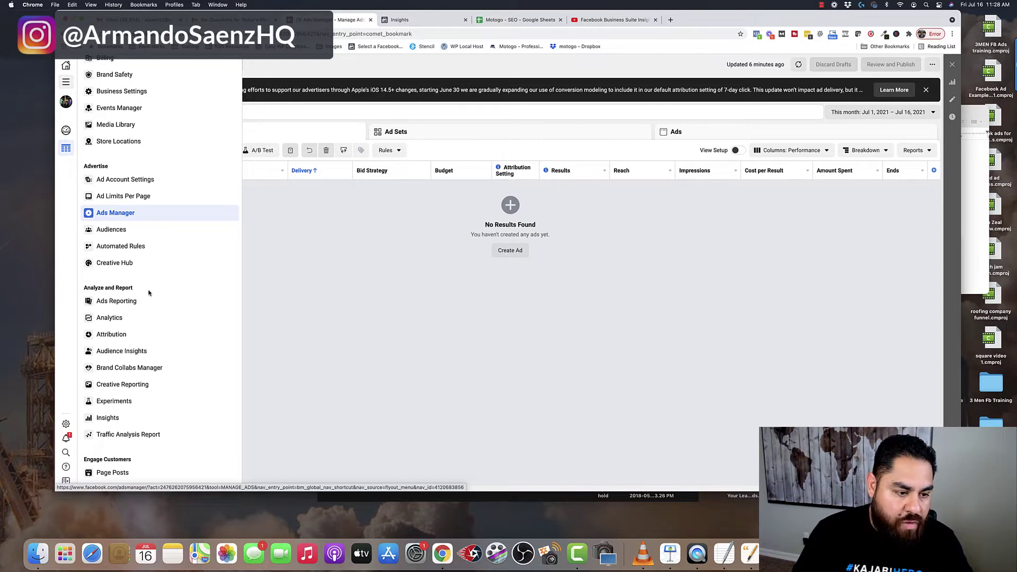
click(117, 352)
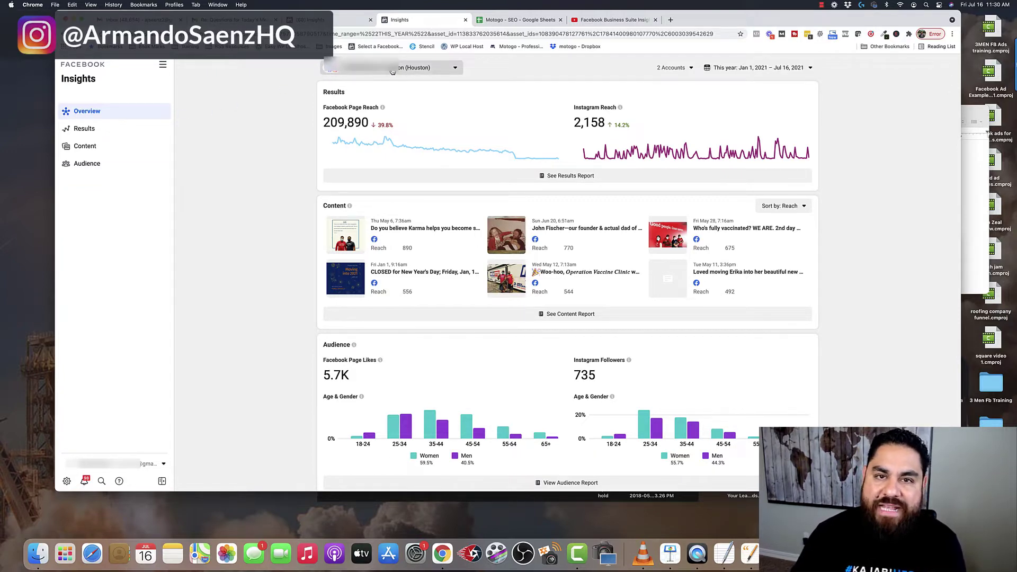
click(810, 68)
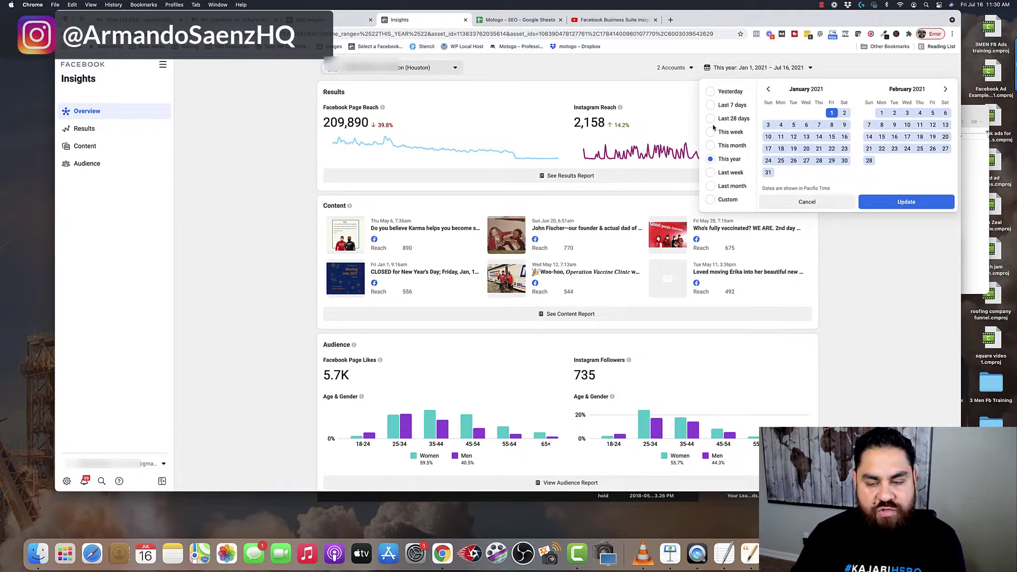
click(863, 240)
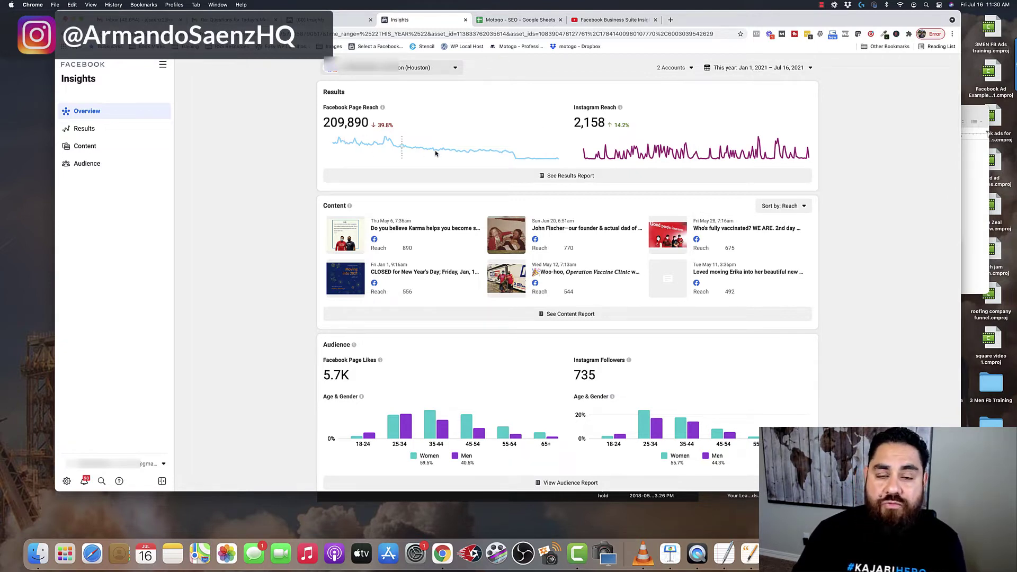
scroll(265, 211, down, 1)
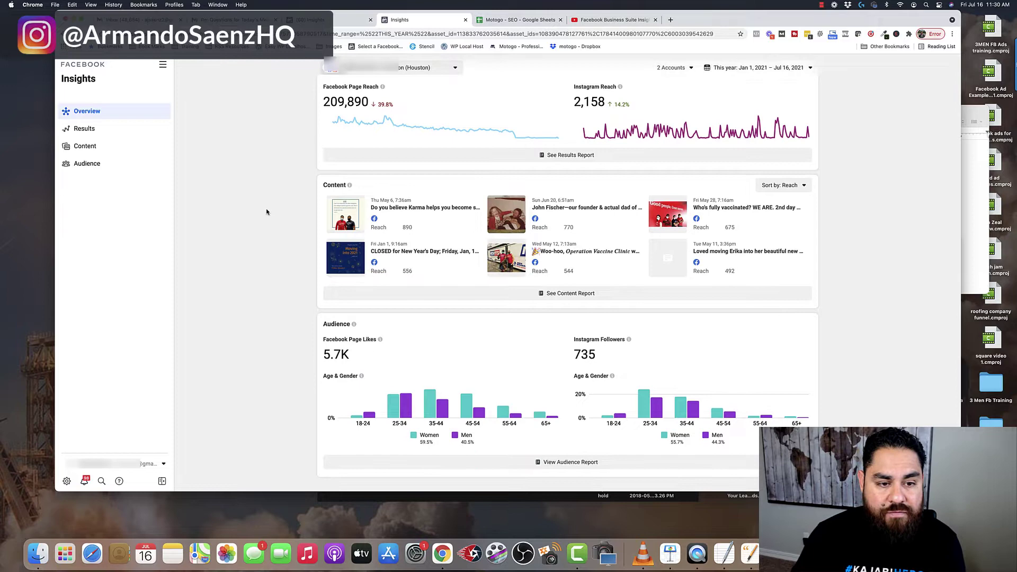
mouse_move(350, 185)
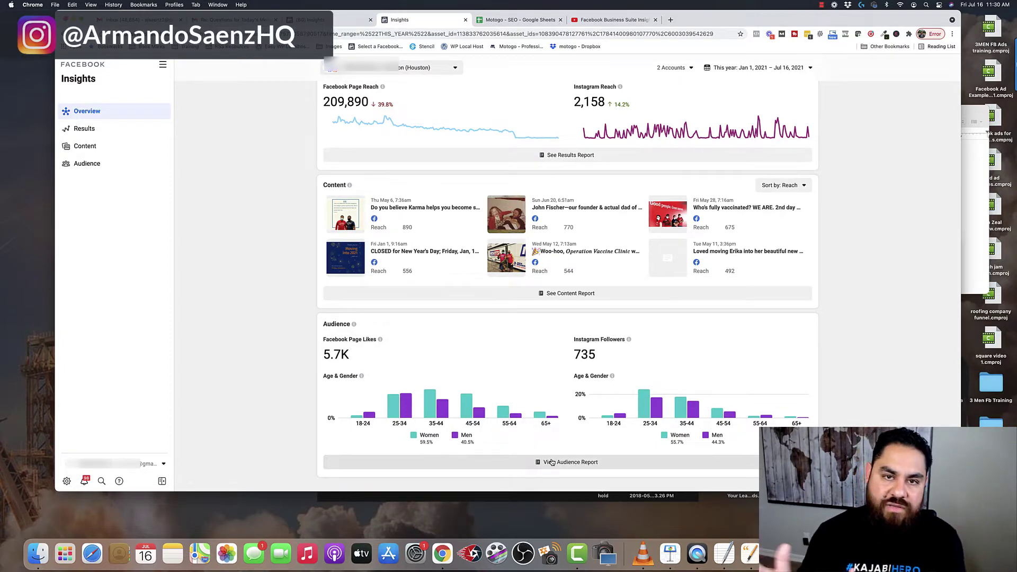
View the Results report's yearly reach charts, then switch to the Content report
click(102, 132)
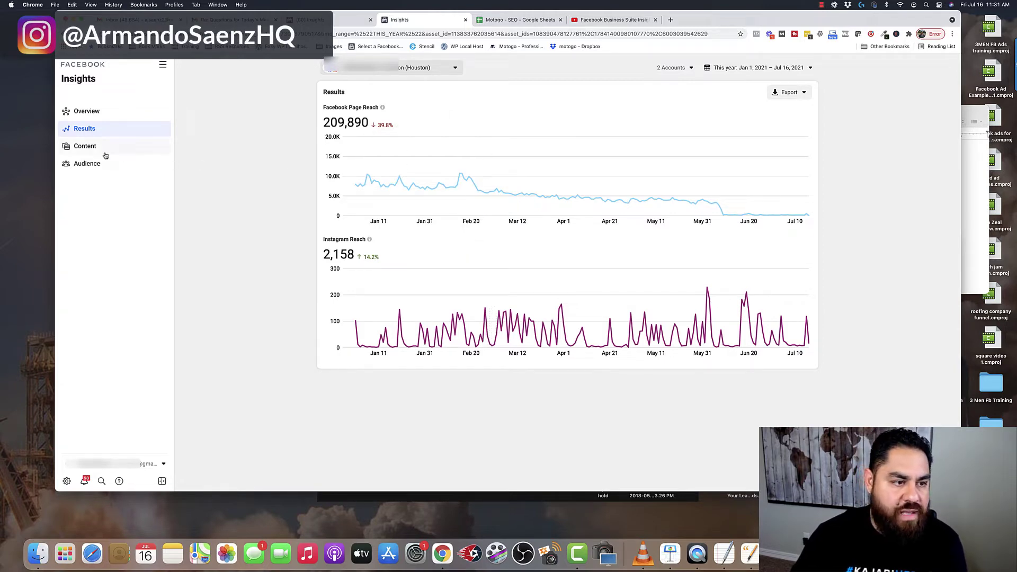
click(84, 152)
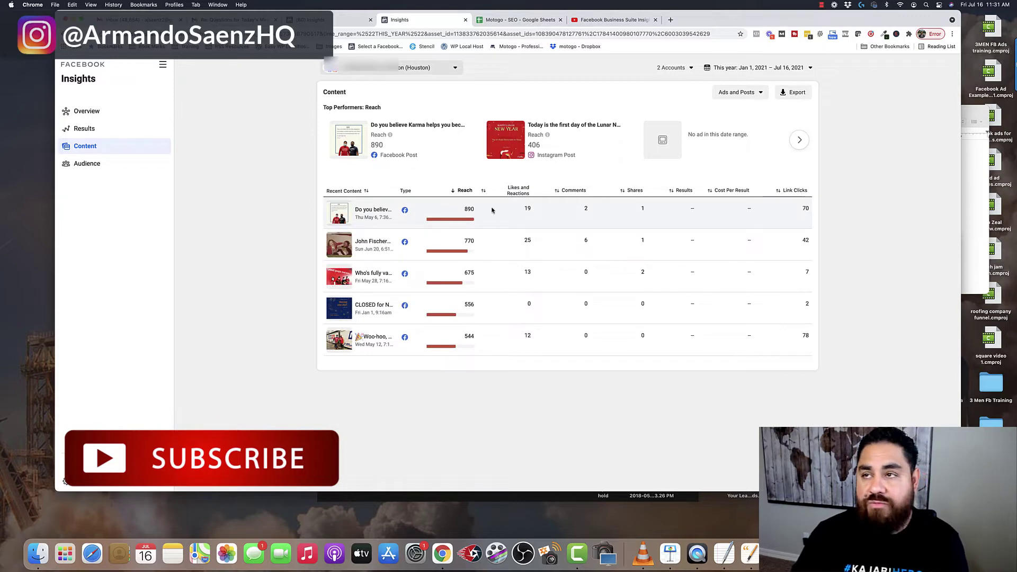
Check the Ads and Posts content types and highlight the top post's 890 reach and empty cost per result
click(753, 94)
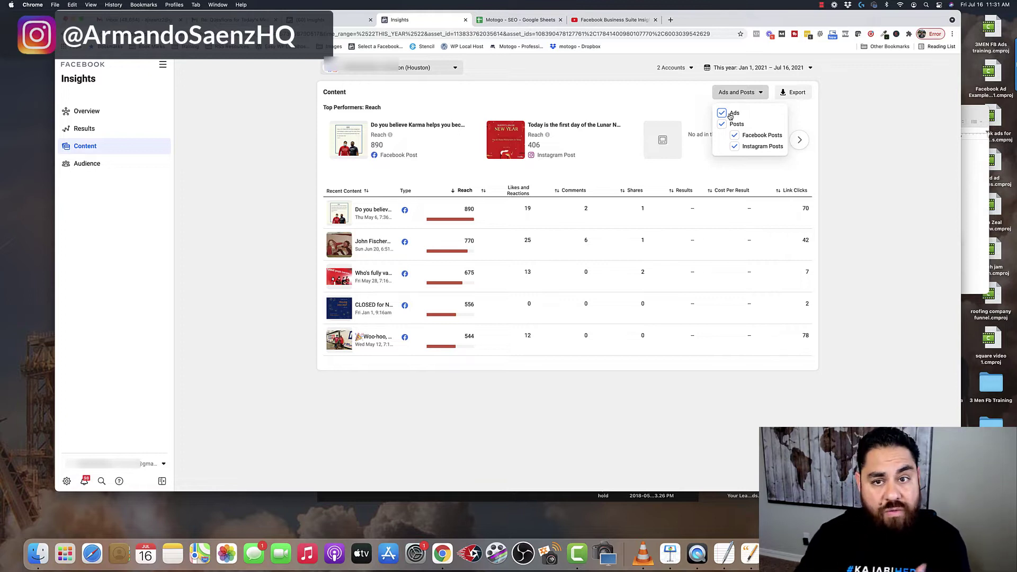
click(669, 100)
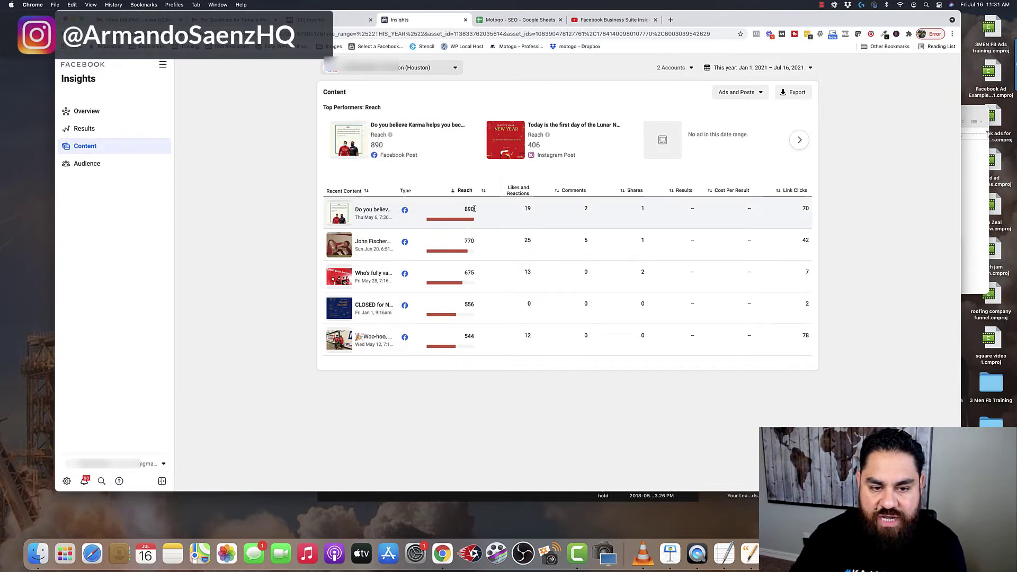
drag(476, 209, 408, 212)
drag(704, 210, 755, 211)
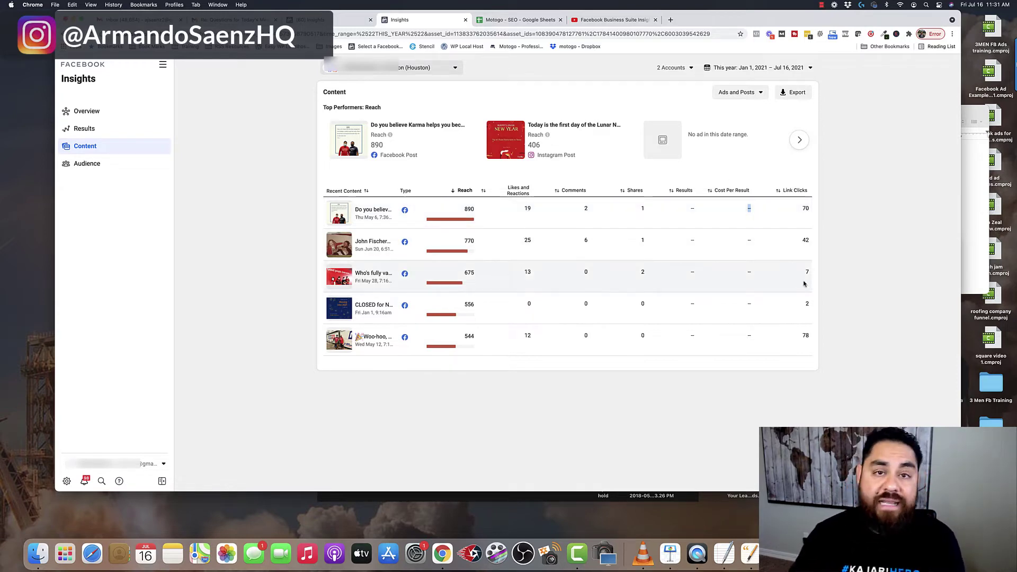
click(87, 164)
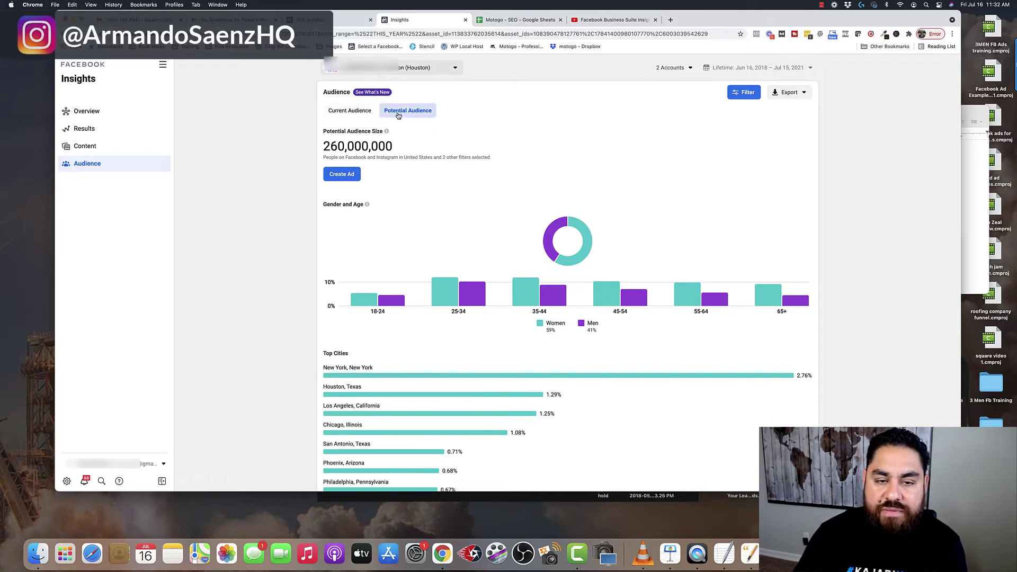
Show Current Audience demographics, with Houston, TX (33.1%) and United States (76.8%) on top
click(358, 113)
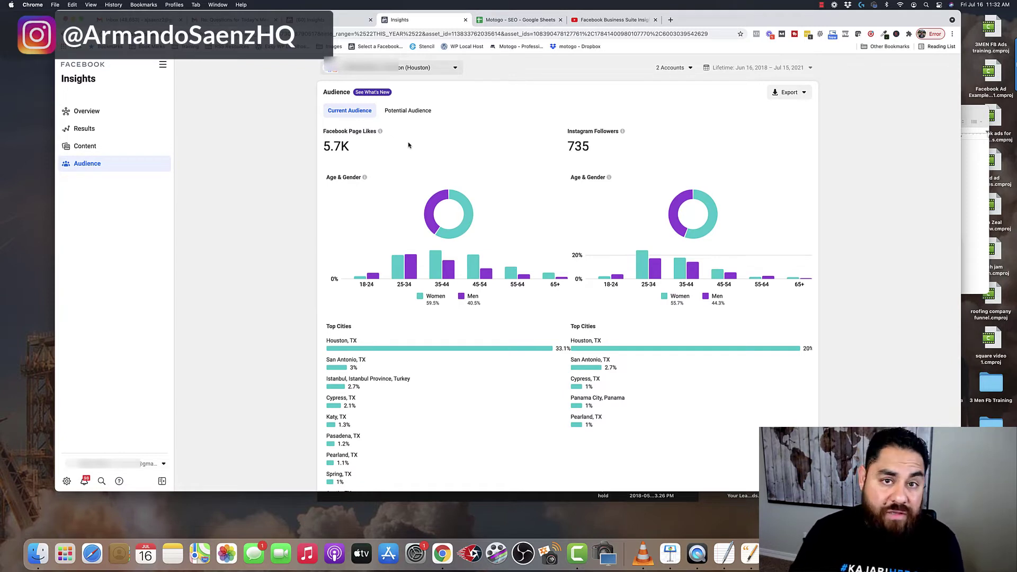
scroll(409, 145, down, 2)
mouse_move(427, 183)
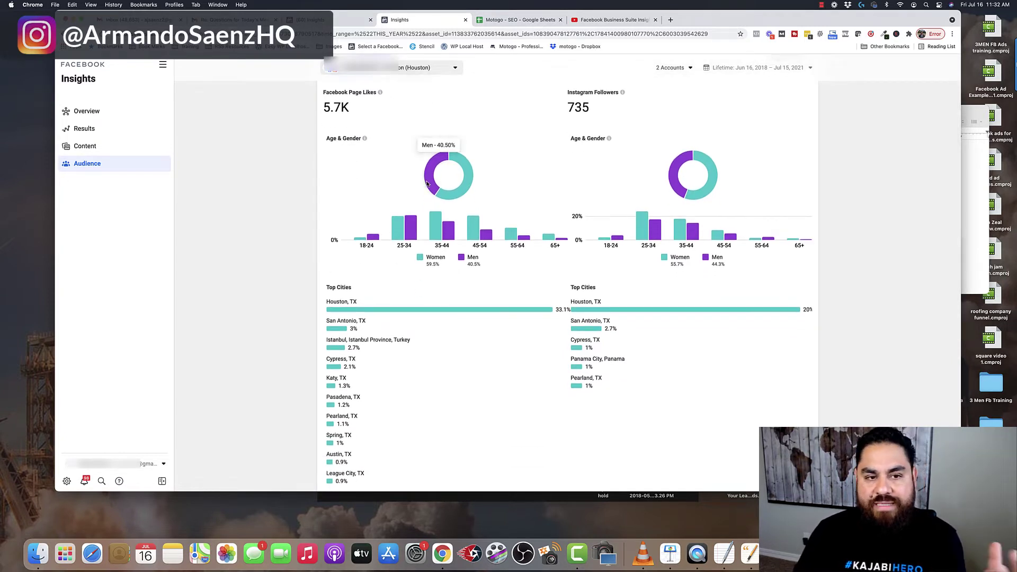
scroll(427, 183, down, 3)
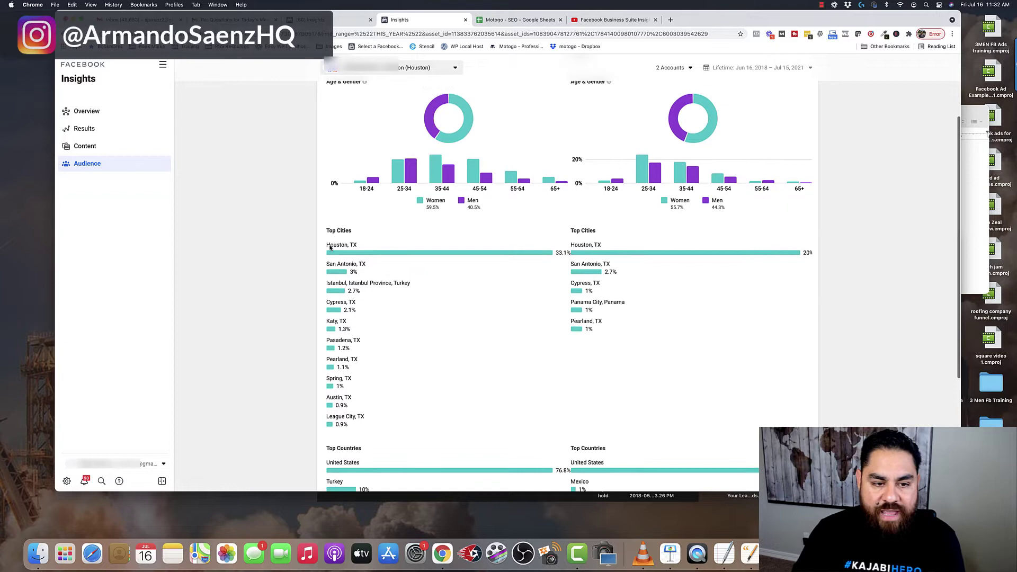
scroll(444, 268, down, 6)
scroll(444, 268, down, 2)
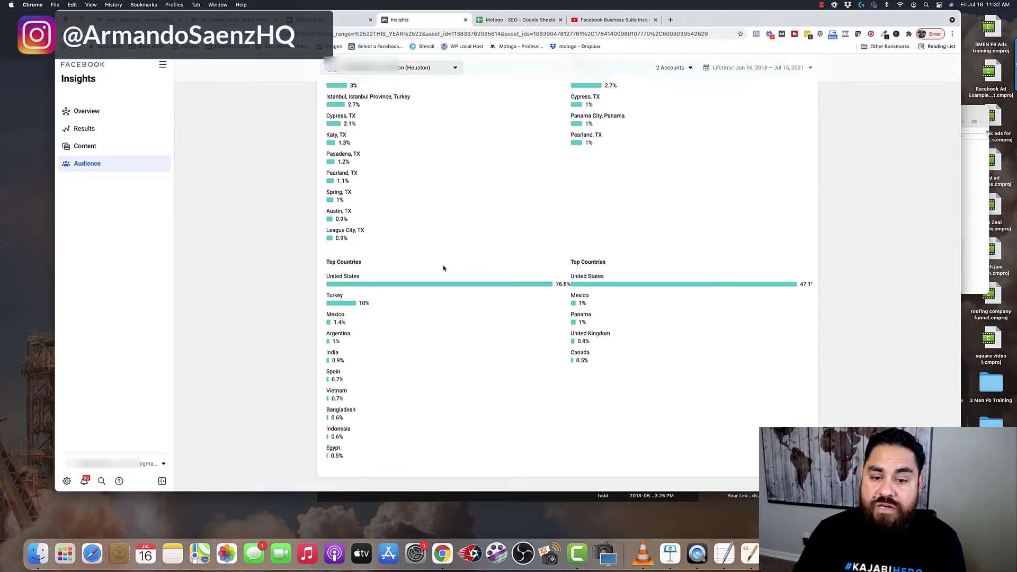
scroll(444, 268, up, 12)
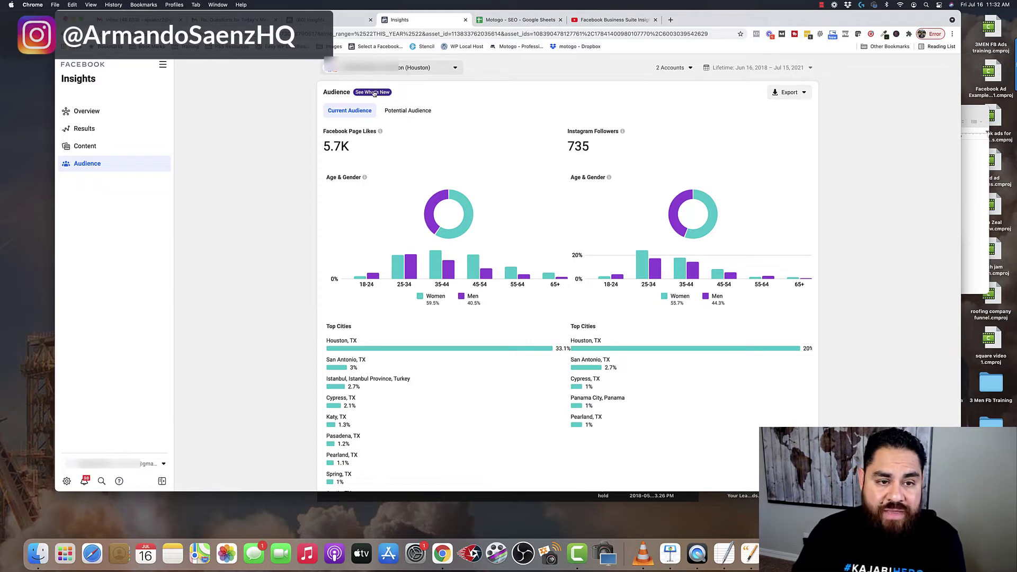
Switch to Potential Audience and filter the location to the United States
click(403, 113)
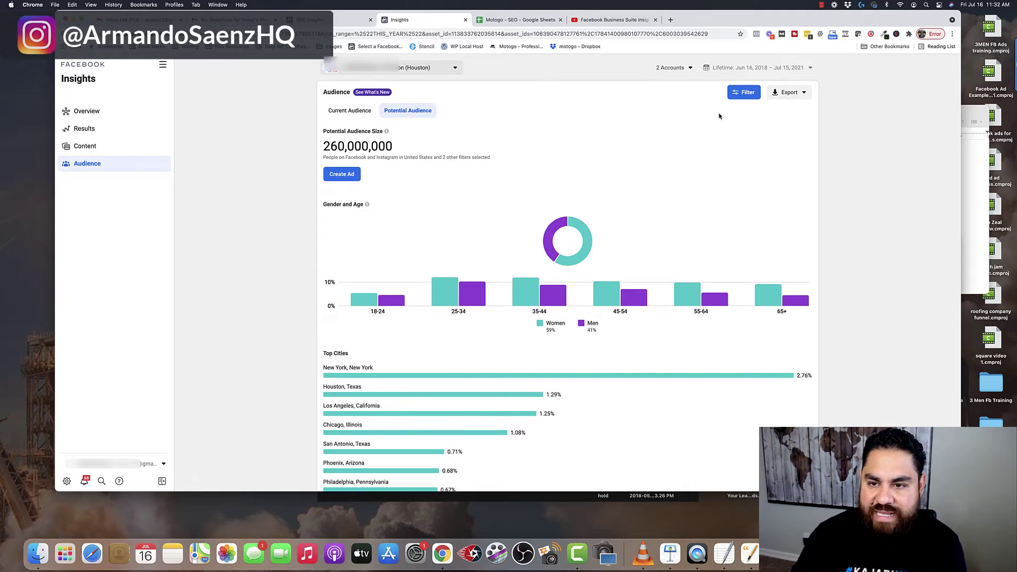
click(744, 93)
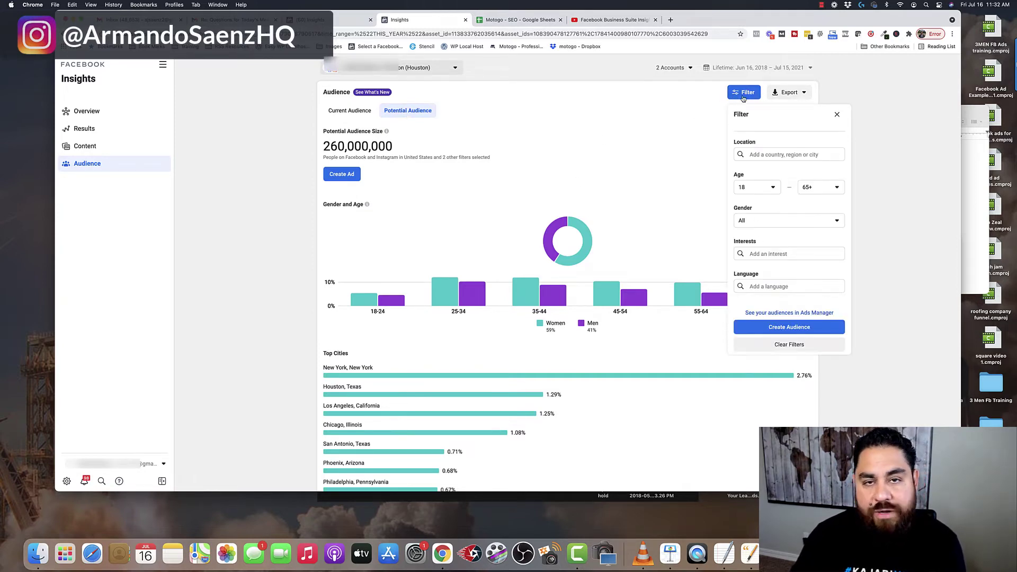
click(765, 155)
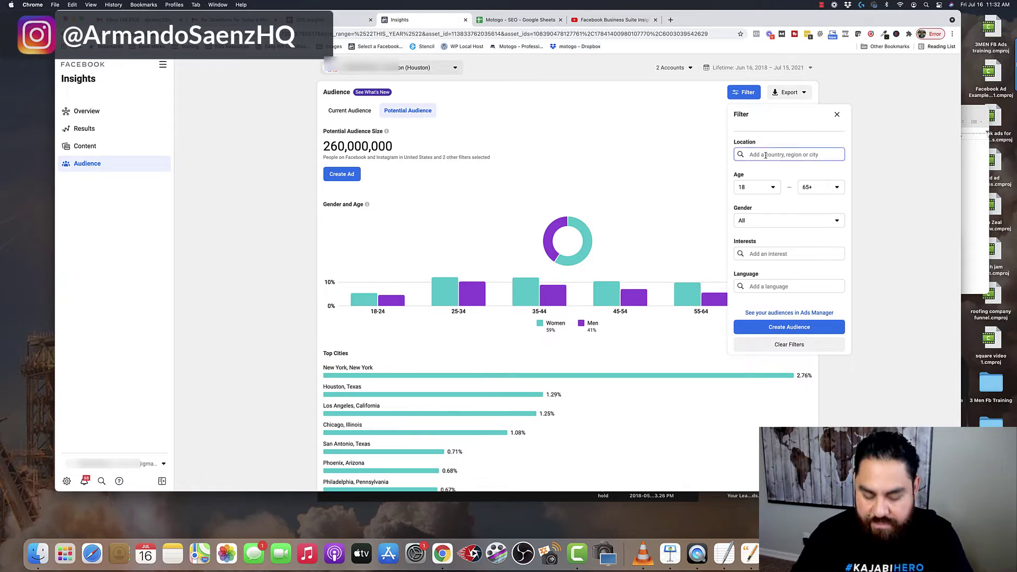
text(united)
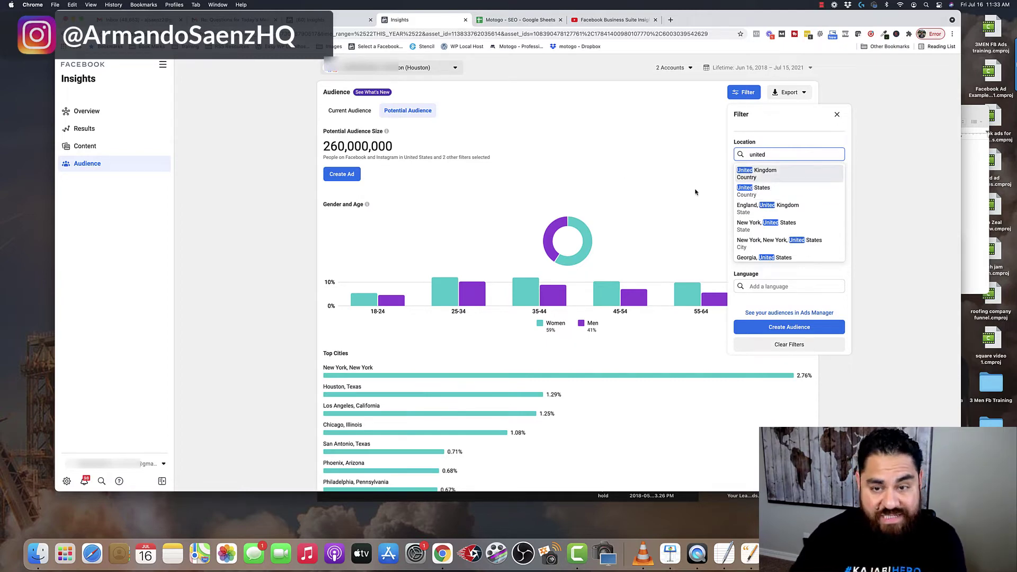
click(750, 190)
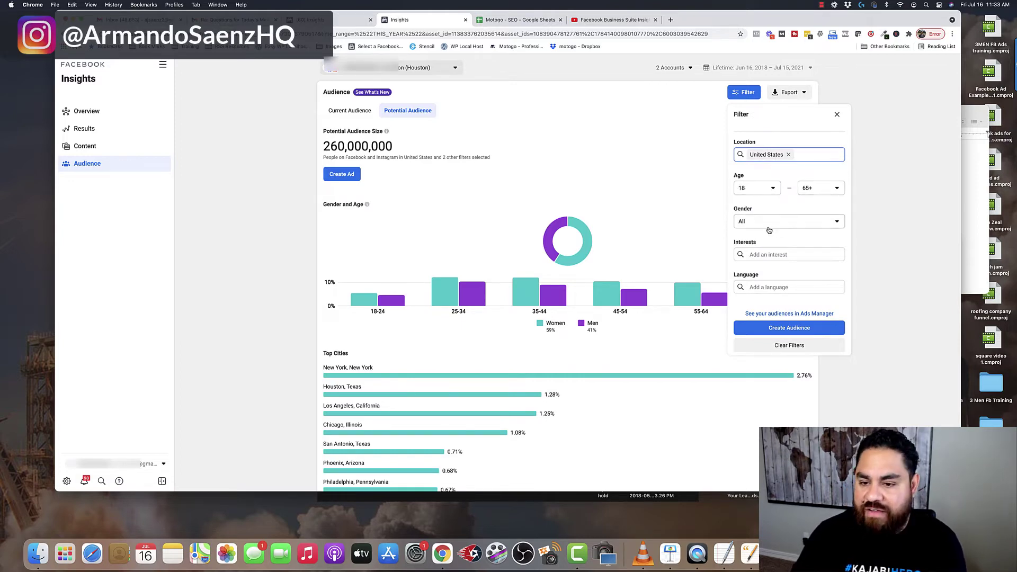
Add Real estate as an interest filter, narrowing the audience to 100,000,000
click(769, 255)
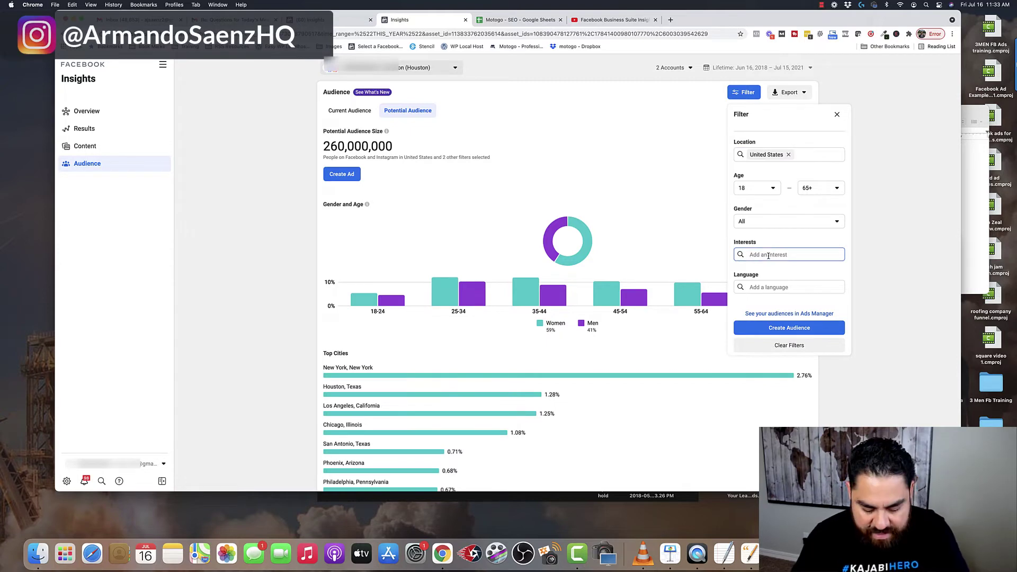
text(real est)
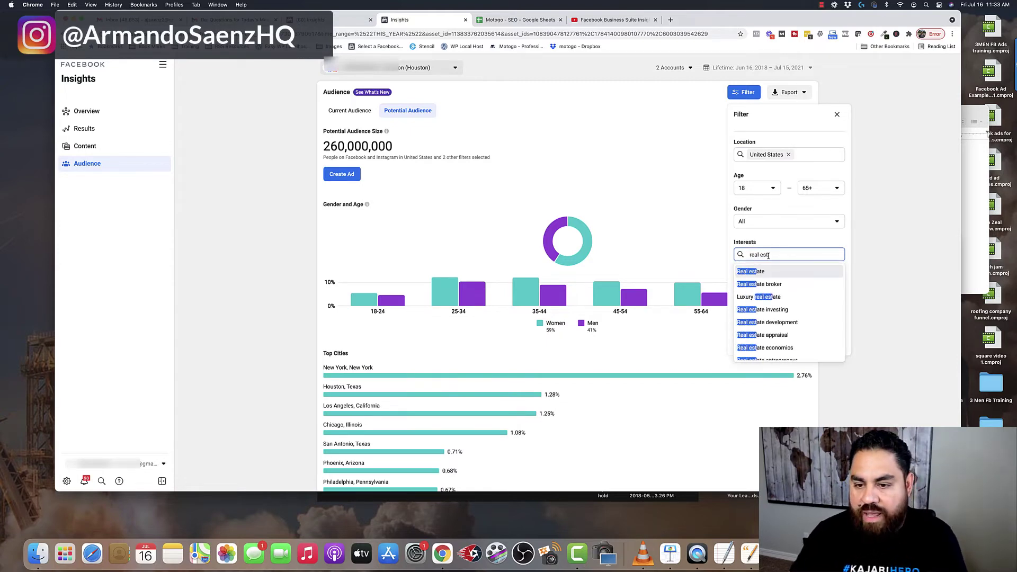
click(762, 272)
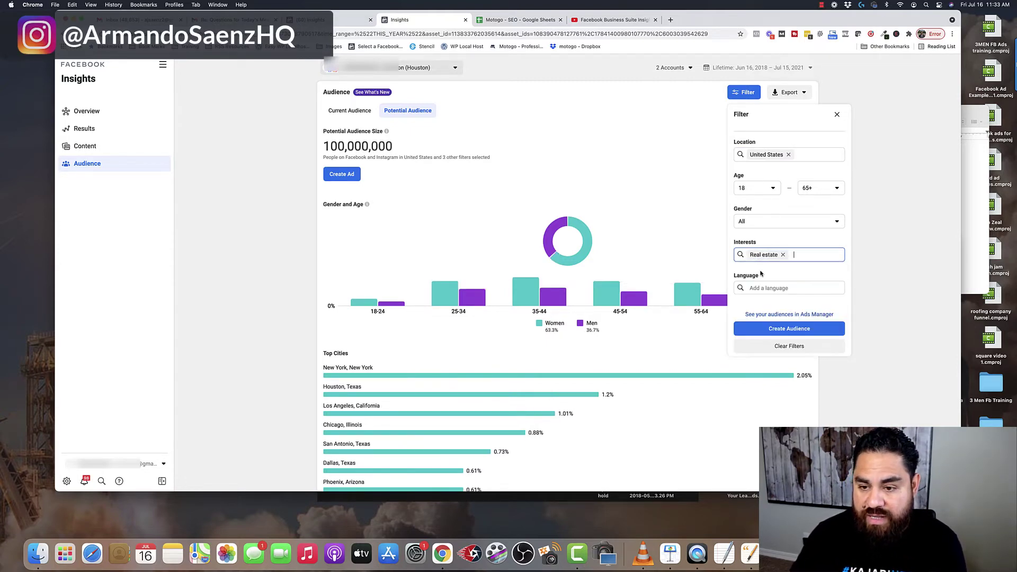
click(688, 252)
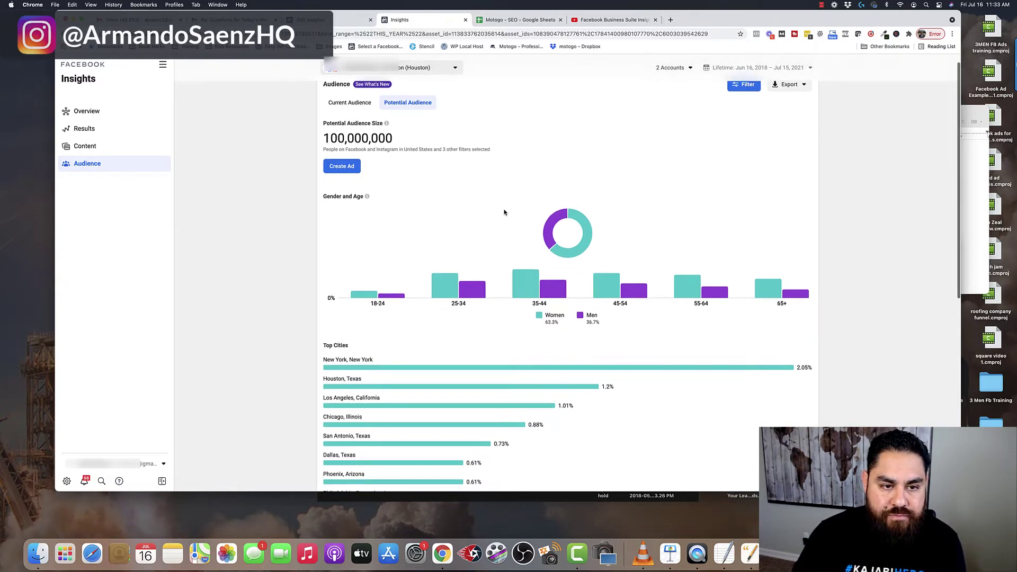
scroll(504, 212, down, 2)
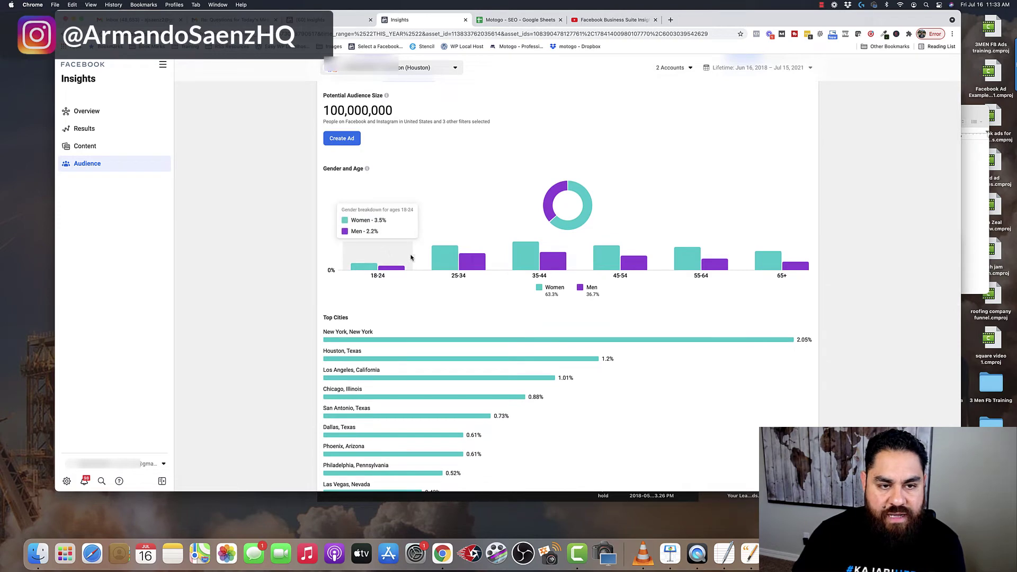
mouse_move(480, 265)
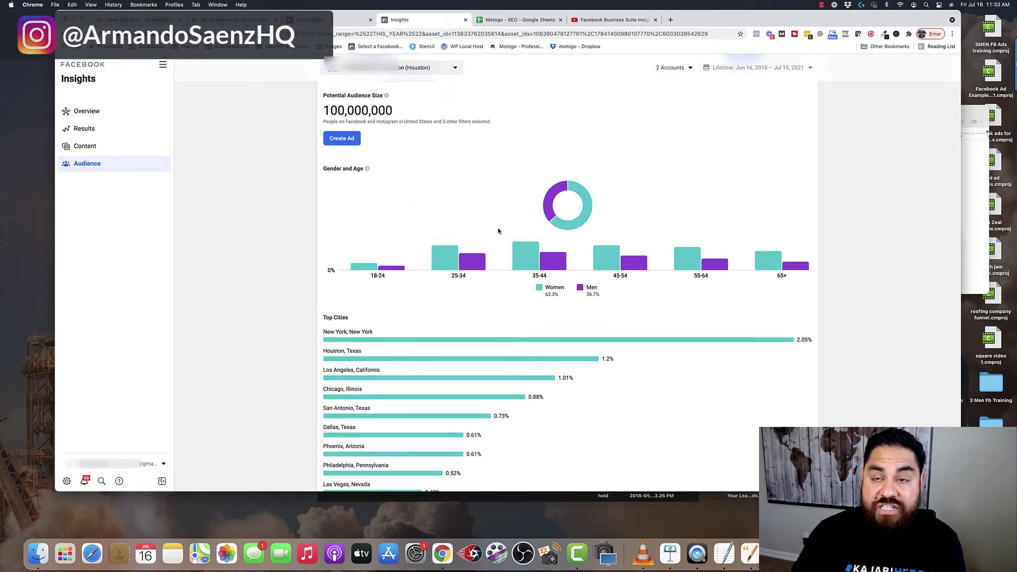
mouse_move(519, 263)
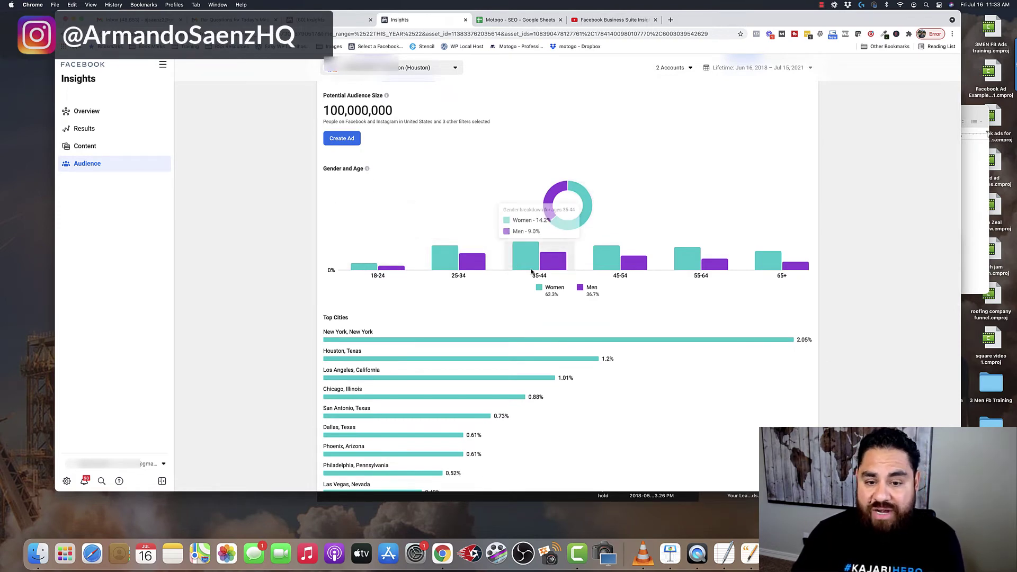
scroll(330, 240, down, 6)
scroll(503, 274, down, 10)
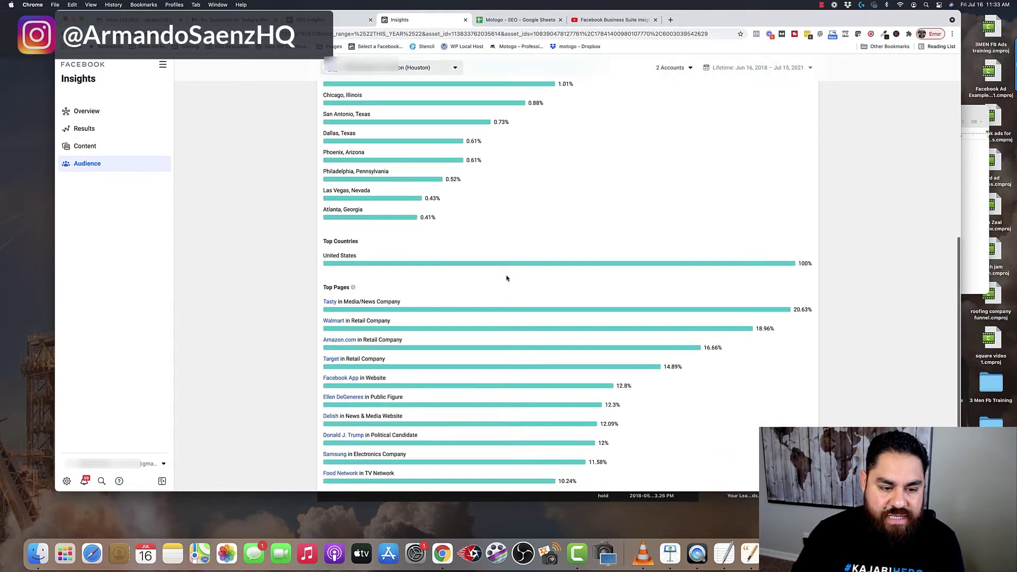
mouse_move(354, 257)
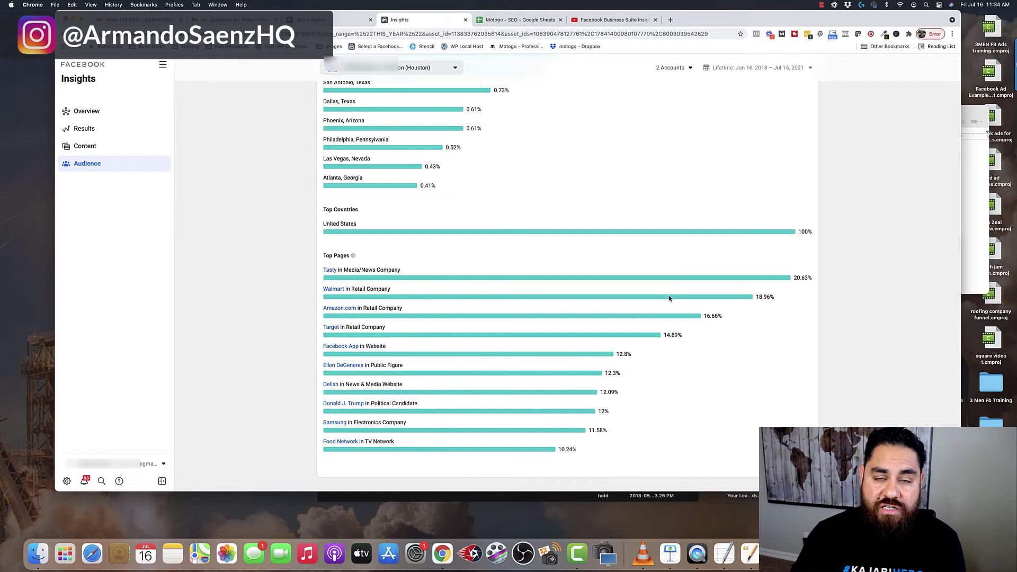
scroll(669, 298, up, 8)
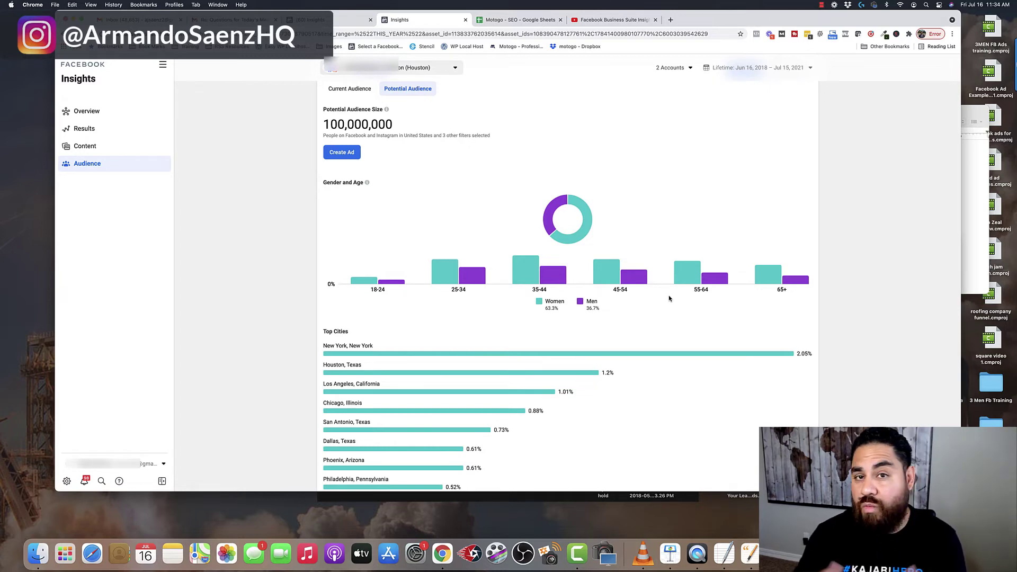
scroll(669, 299, up, 1)
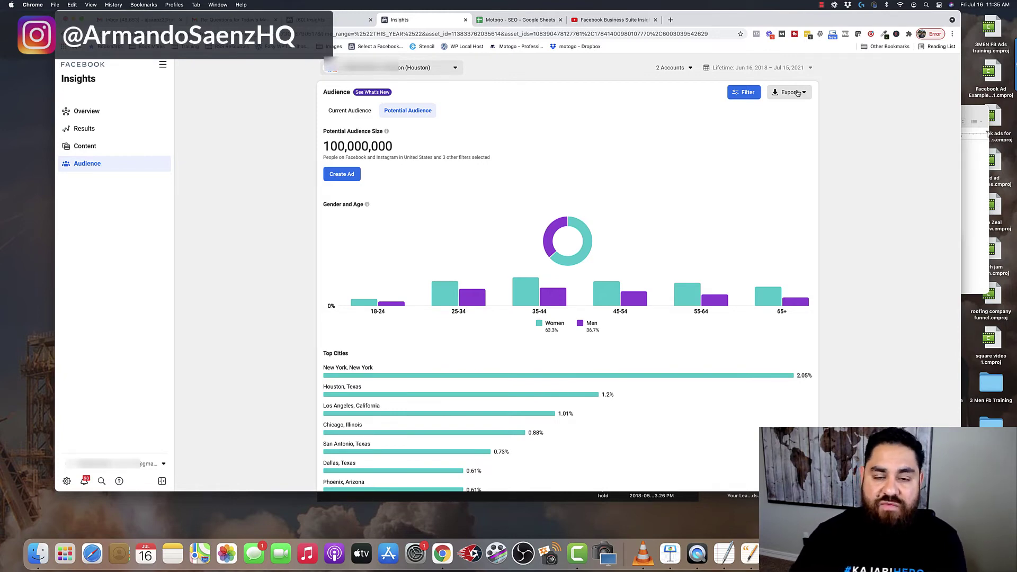
Delete the Real estate interest chip from the audience filters, restoring 260,000,000 people
click(743, 95)
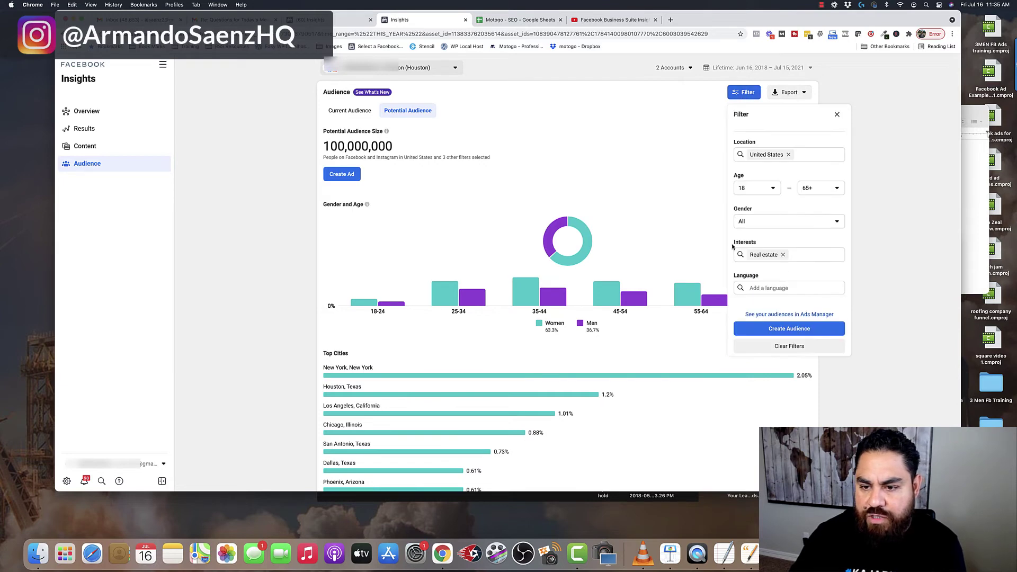
click(784, 255)
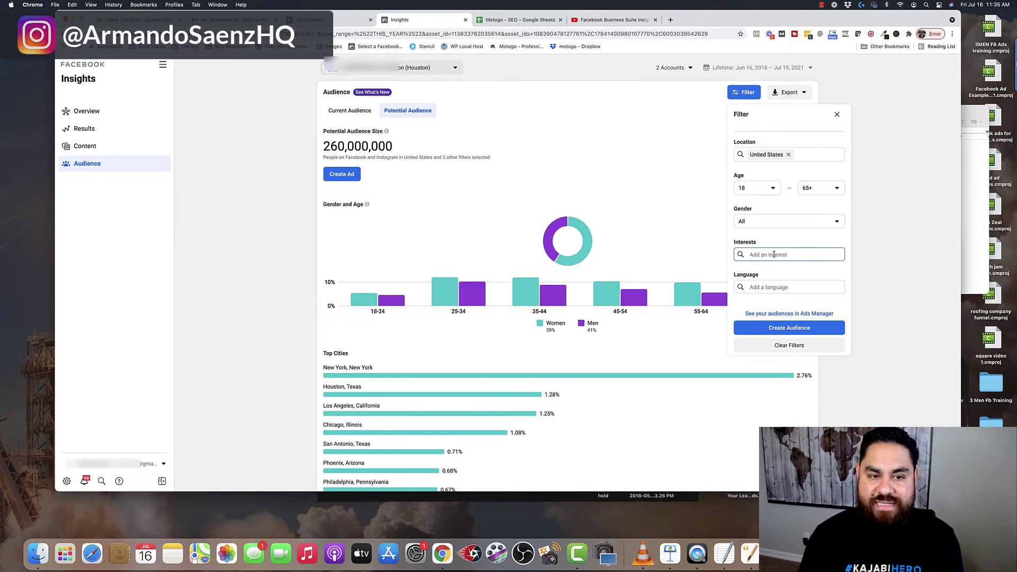
click(697, 241)
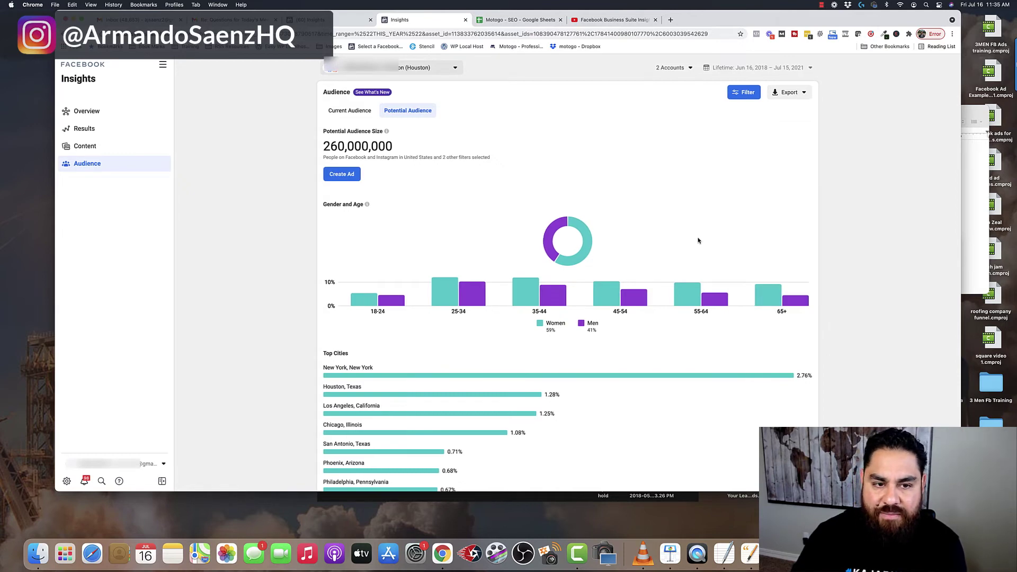
click(746, 95)
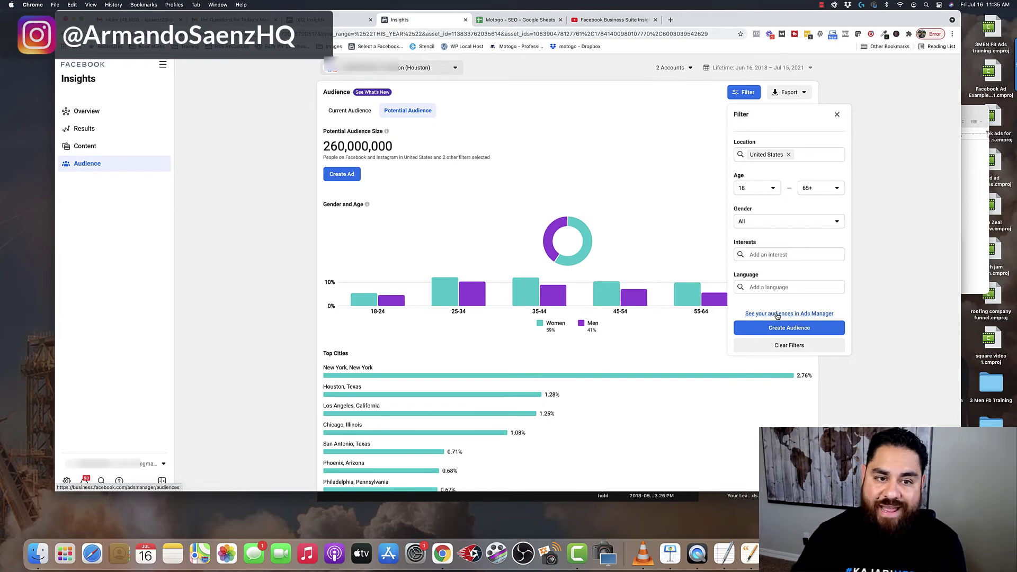
key(Escape)
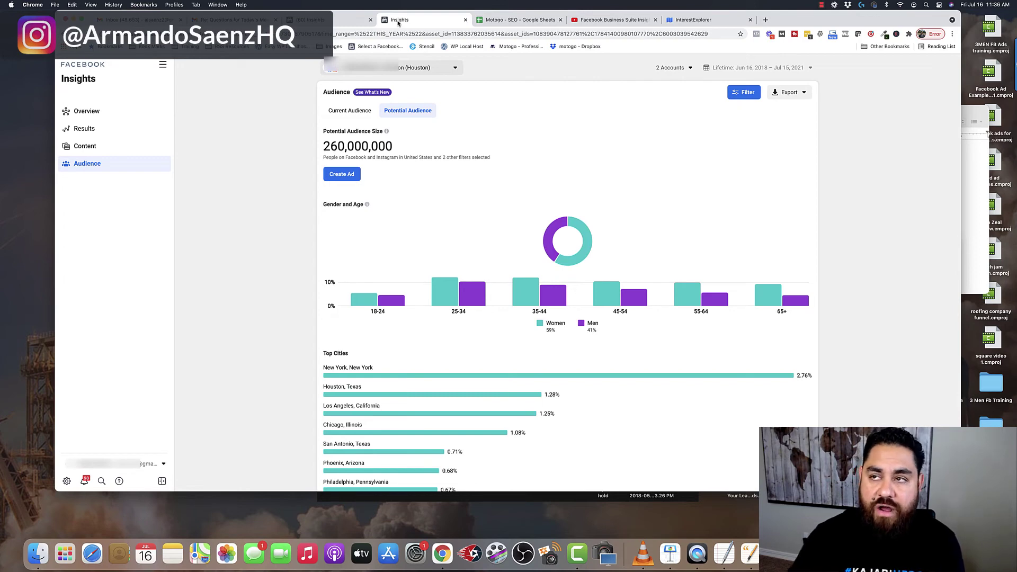
In Interest Explorer, dismiss the migration notice and explore interests related to 'Tom ferry'
click(699, 20)
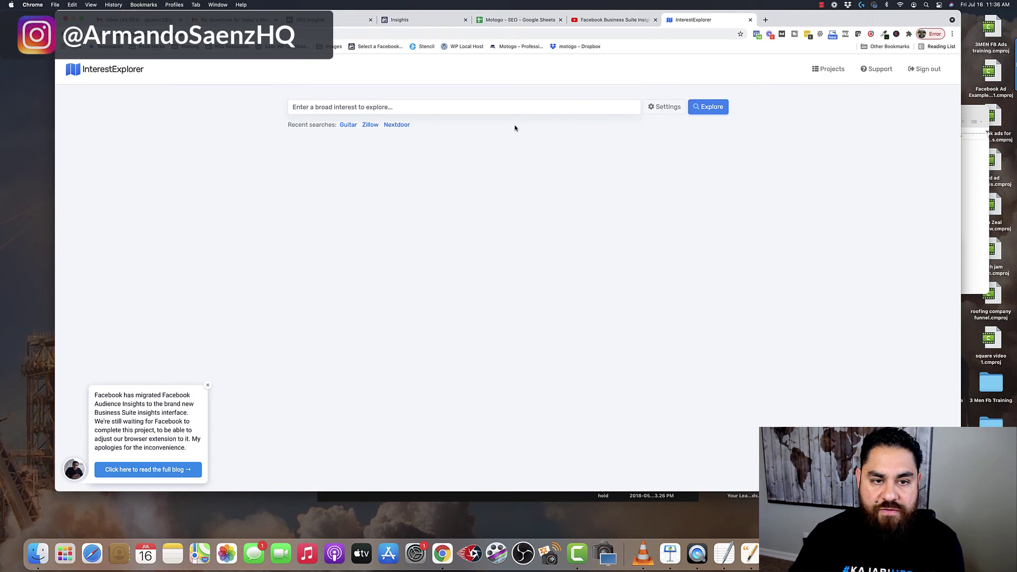
click(208, 385)
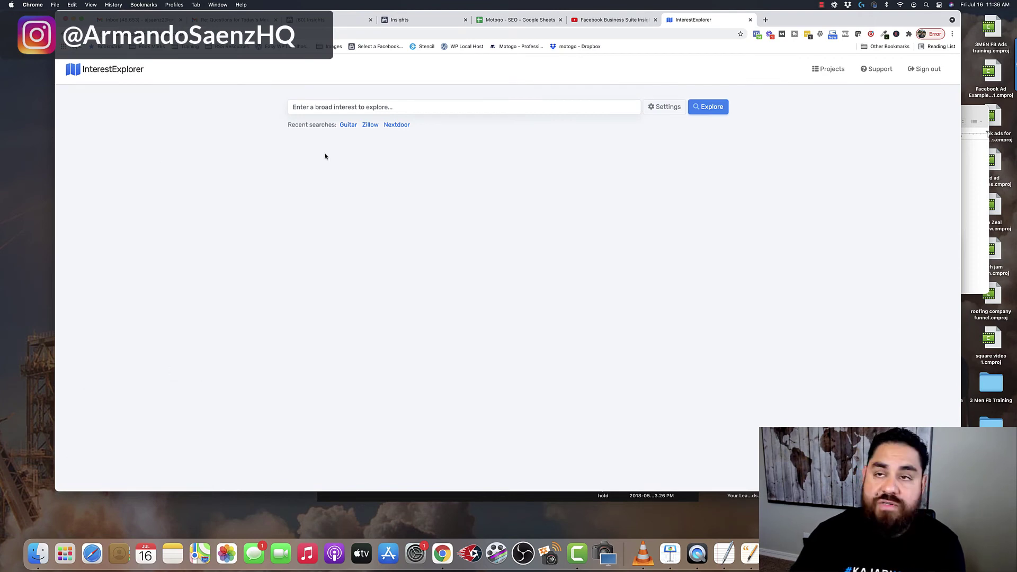
click(394, 107)
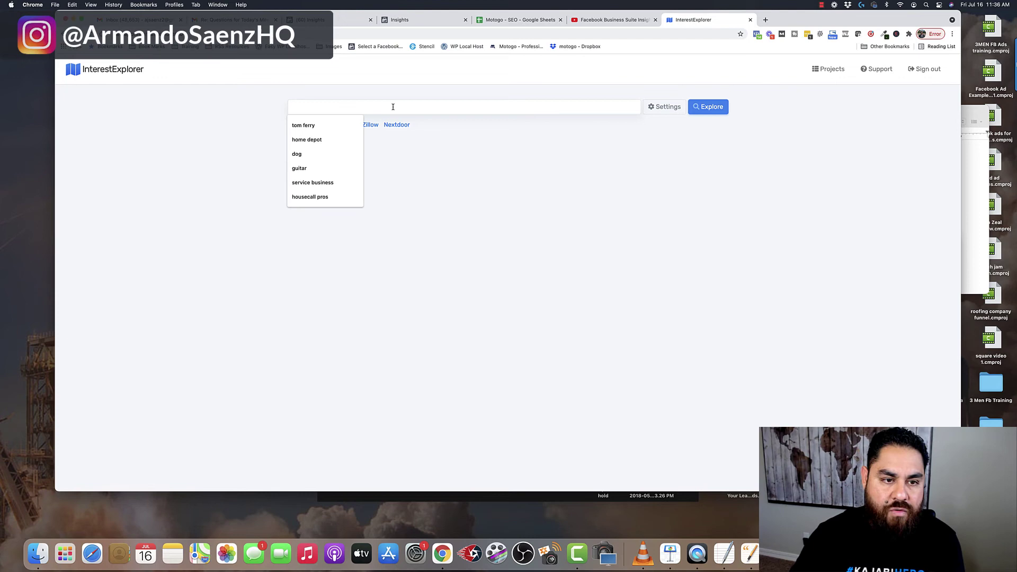
click(307, 126)
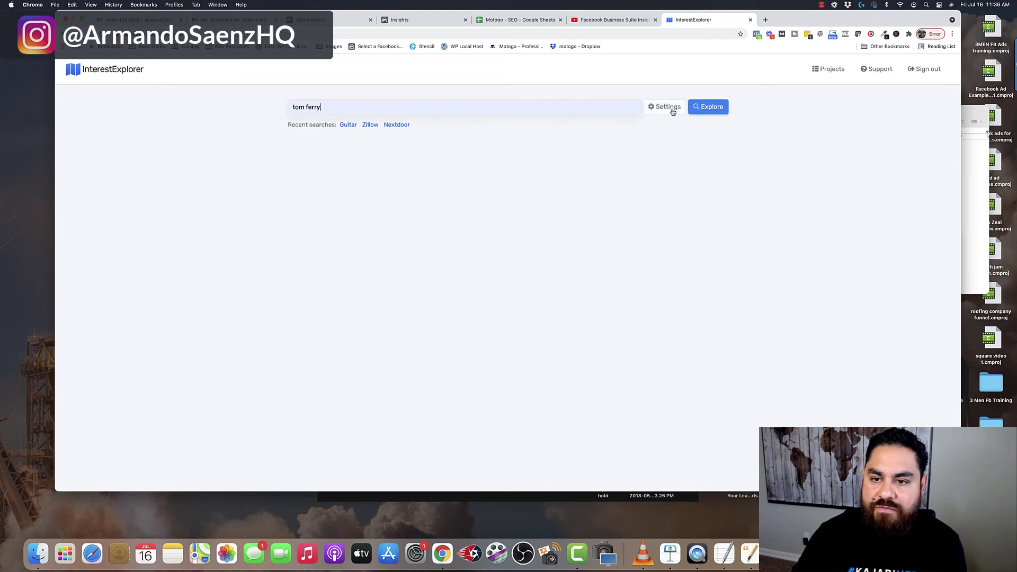
click(707, 108)
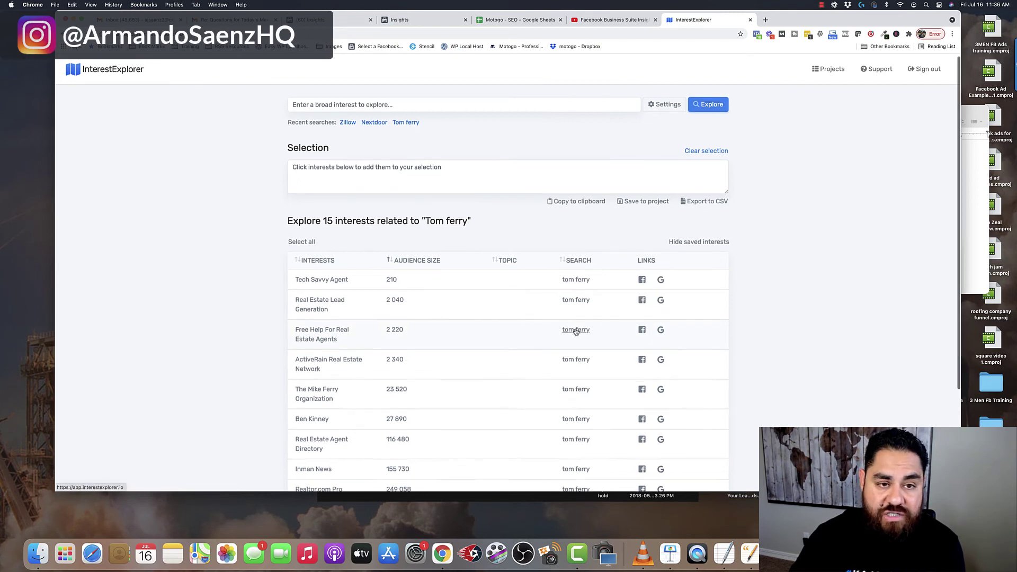
Explore interests related to the 1,849,570-audience row, Gary W. Keller, from the results table
scroll(575, 333, down, 4)
scroll(318, 322, down, 2)
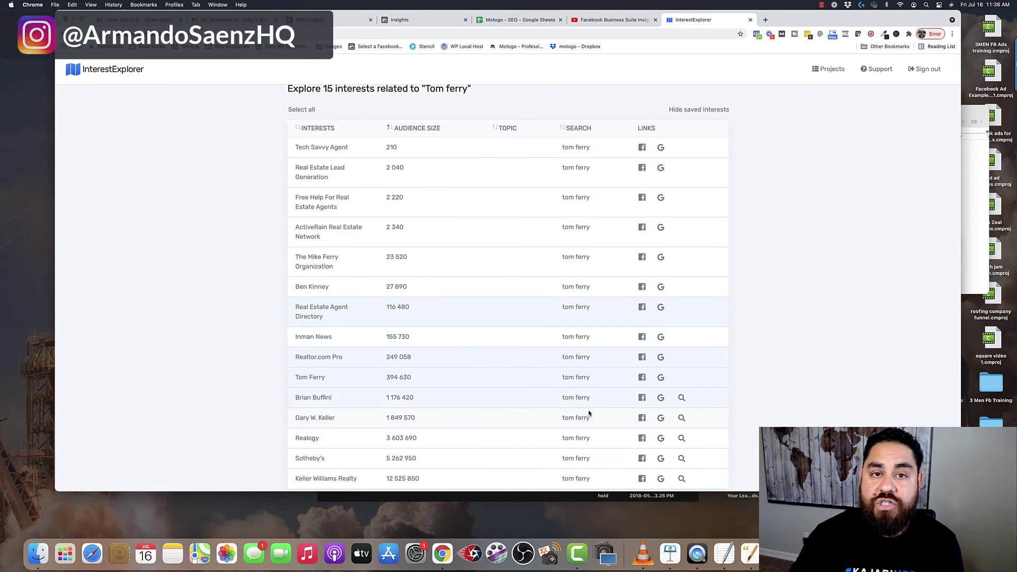
click(682, 418)
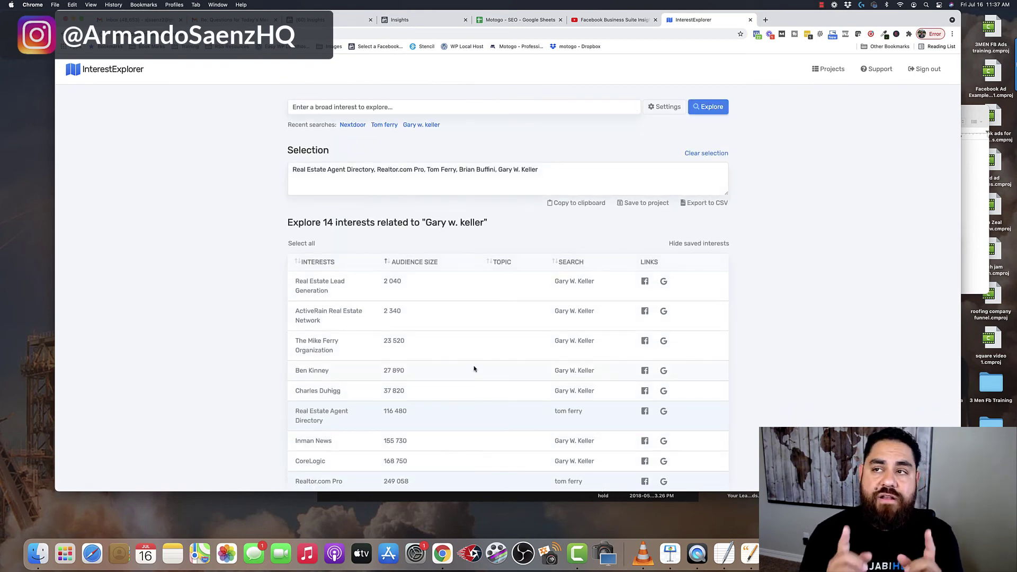